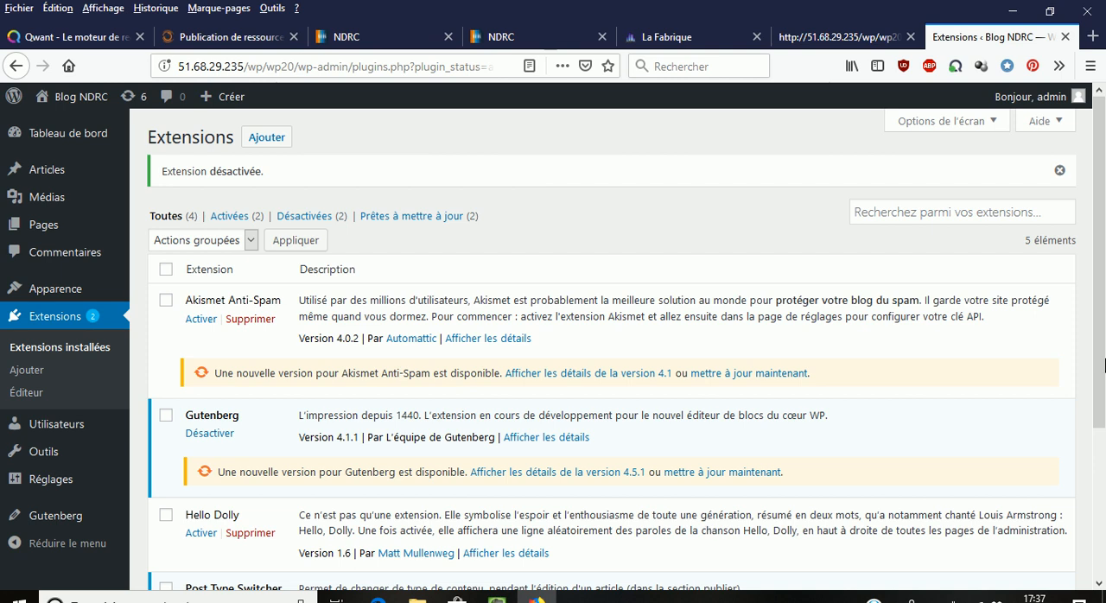
- Look at the blog's page source in the other browser tab and return to the plugins page
{"action": "left_click", "coordinate": [833, 42]}
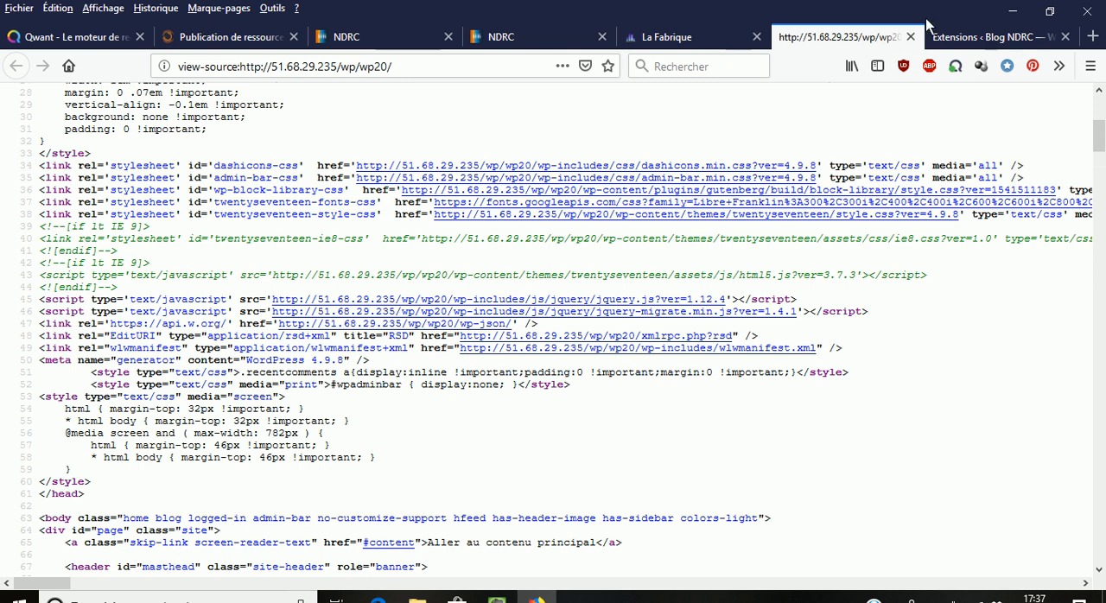
{"action": "left_click", "coordinate": [969, 40]}
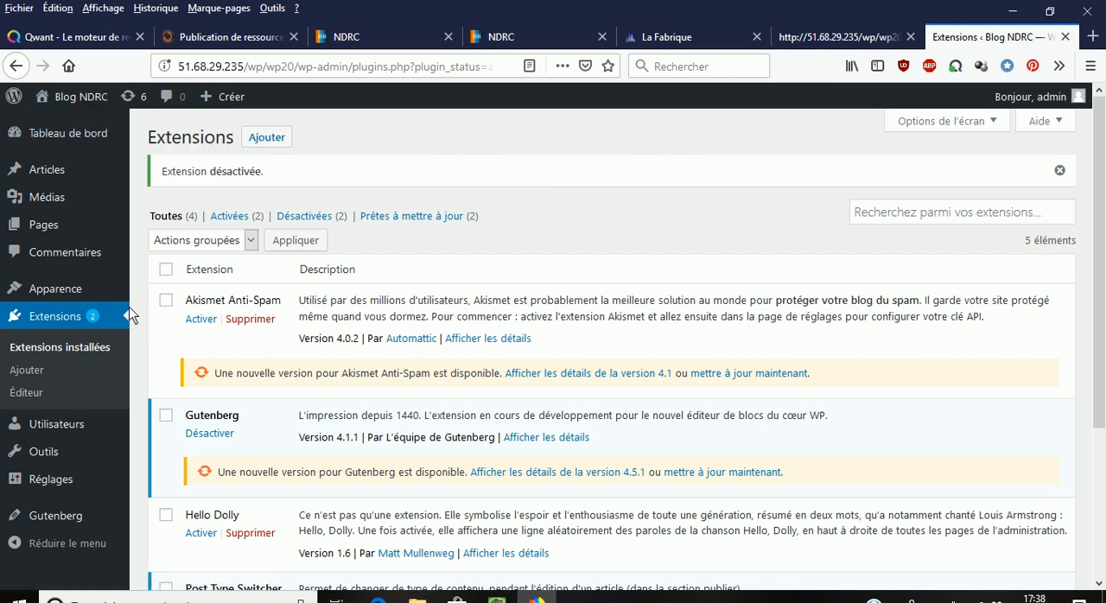
- Search the plugin directory for "yoast seo", then install and activate the Yoast SEO plugin
{"action": "left_click", "coordinate": [27, 371]}
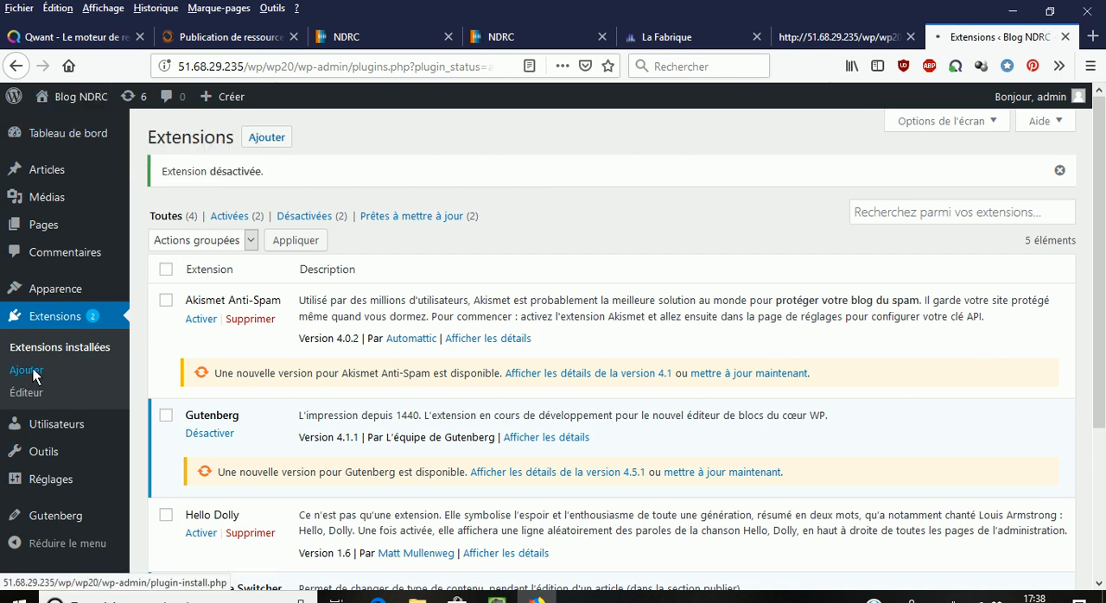
{"action": "left_click", "coordinate": [888, 184]}
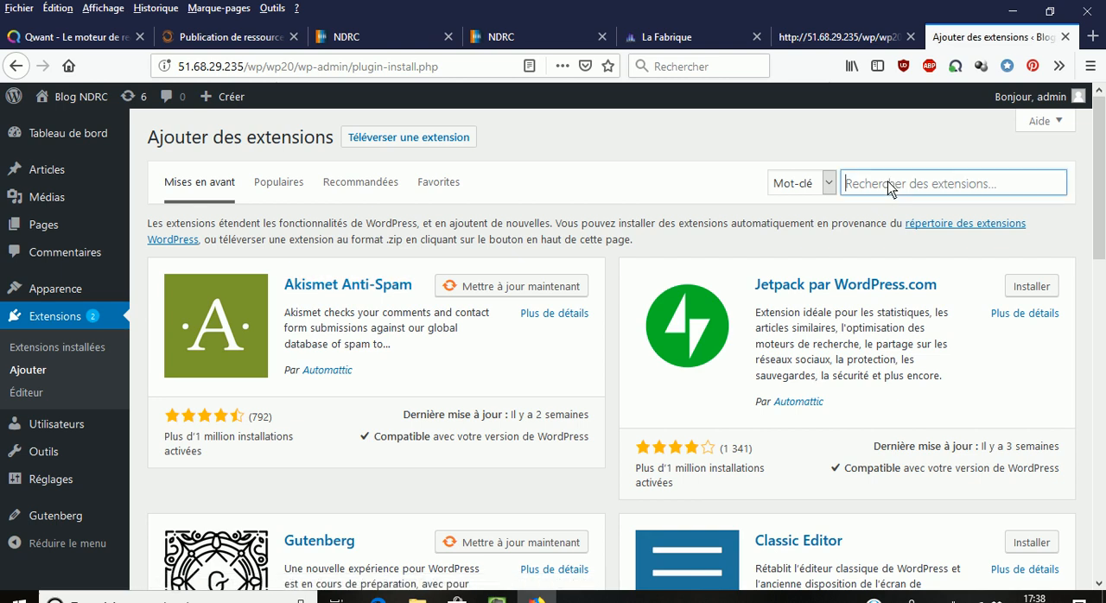
{"action": "type", "text": "y"}
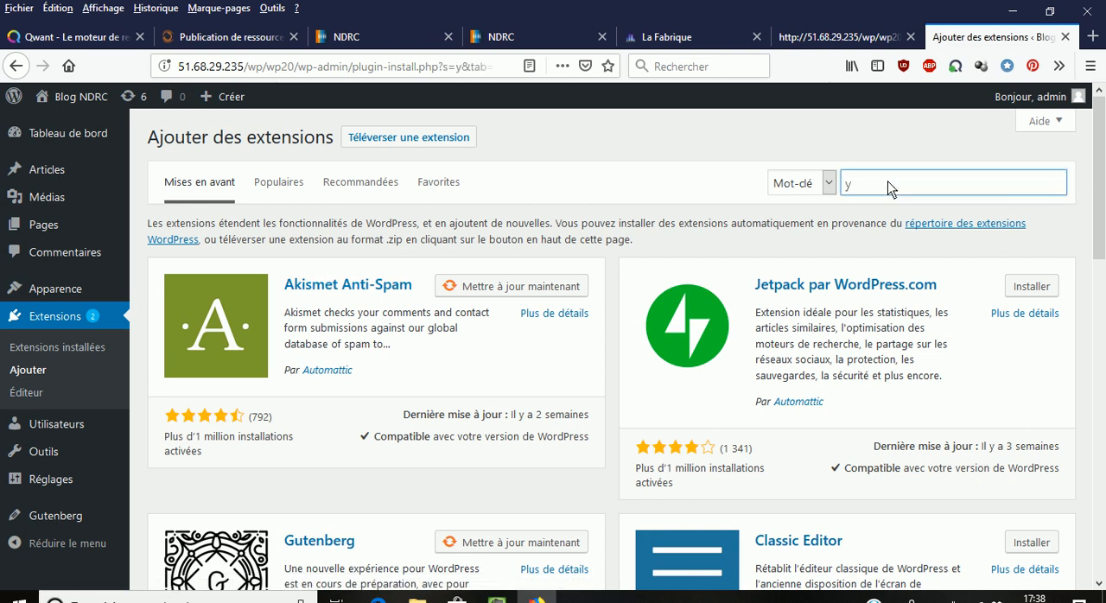
{"action": "type", "text": "oast seo"}
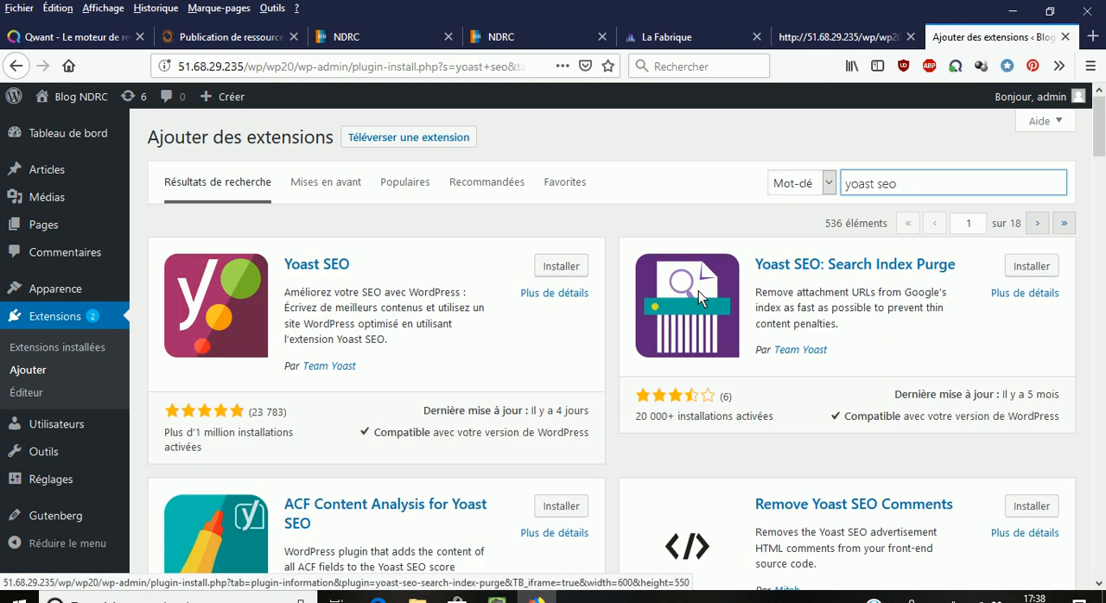
{"action": "left_click", "coordinate": [567, 273]}
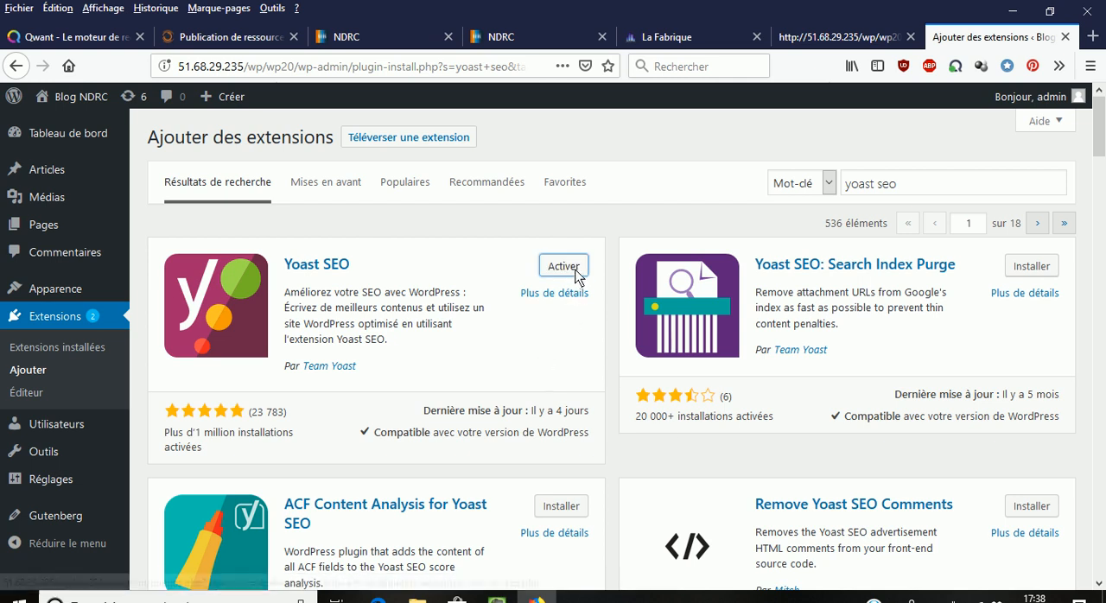
{"action": "left_click", "coordinate": [573, 270]}
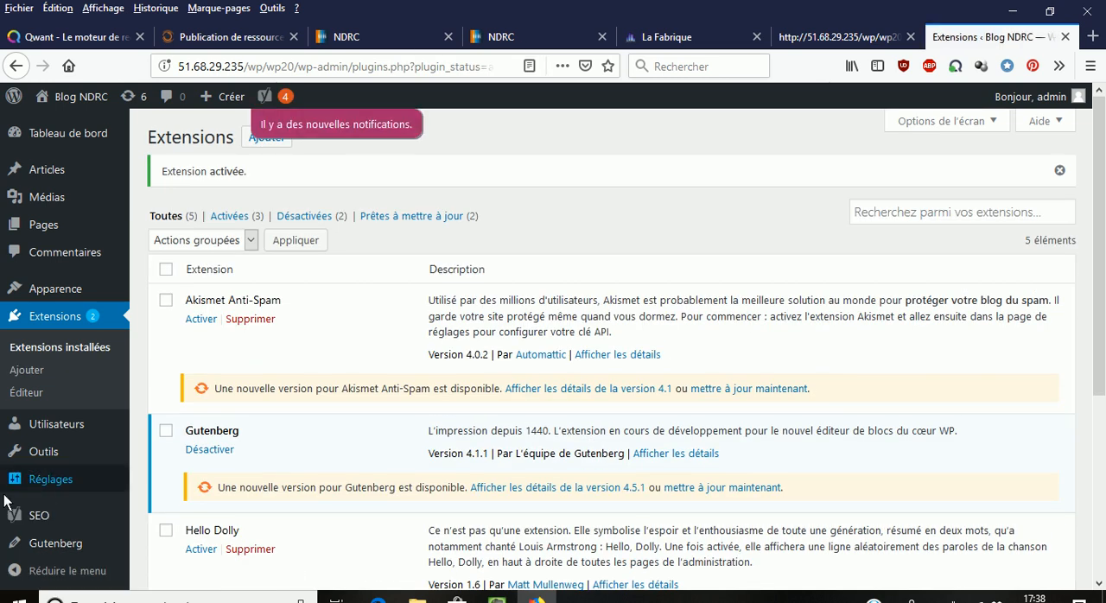
- Open the article "L'expérience client" for editing from the list of all articles
{"action": "mouse_move", "coordinate": [6, 519]}
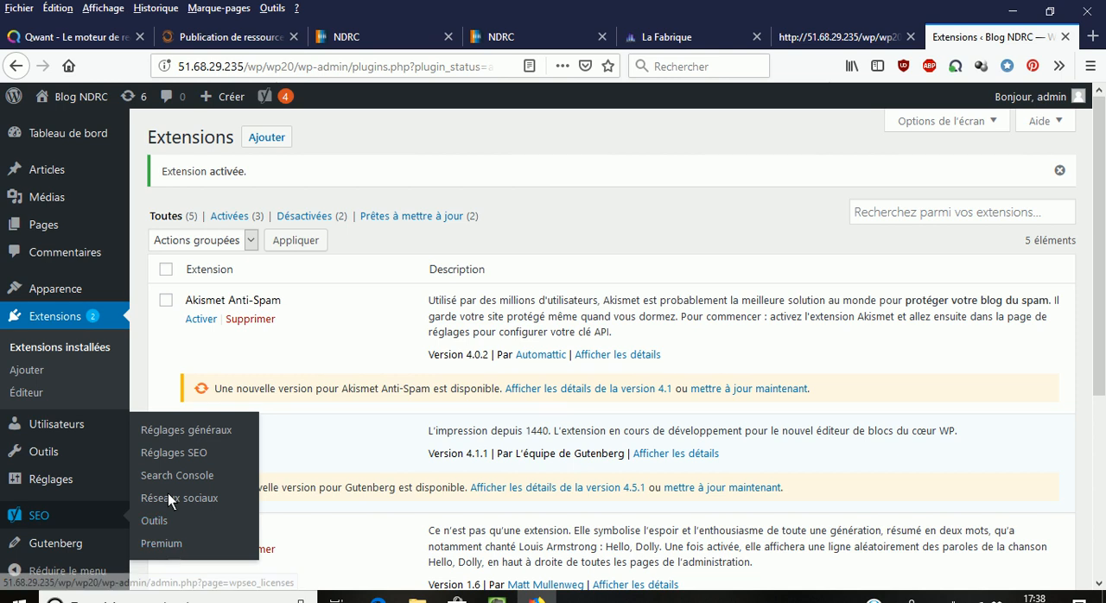
{"action": "mouse_move", "coordinate": [39, 171]}
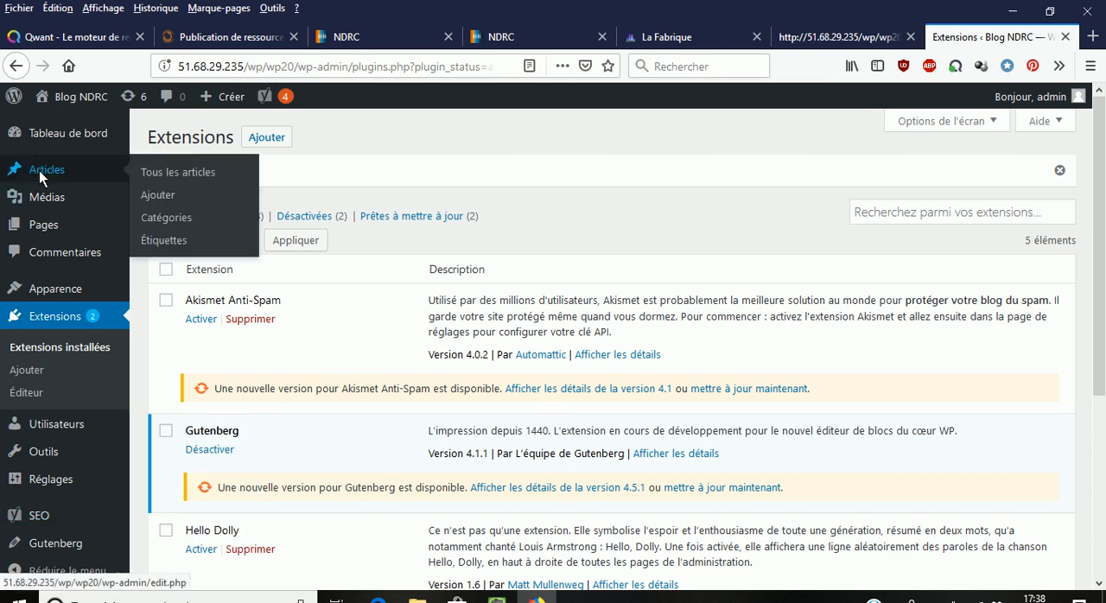
{"action": "left_click", "coordinate": [166, 177]}
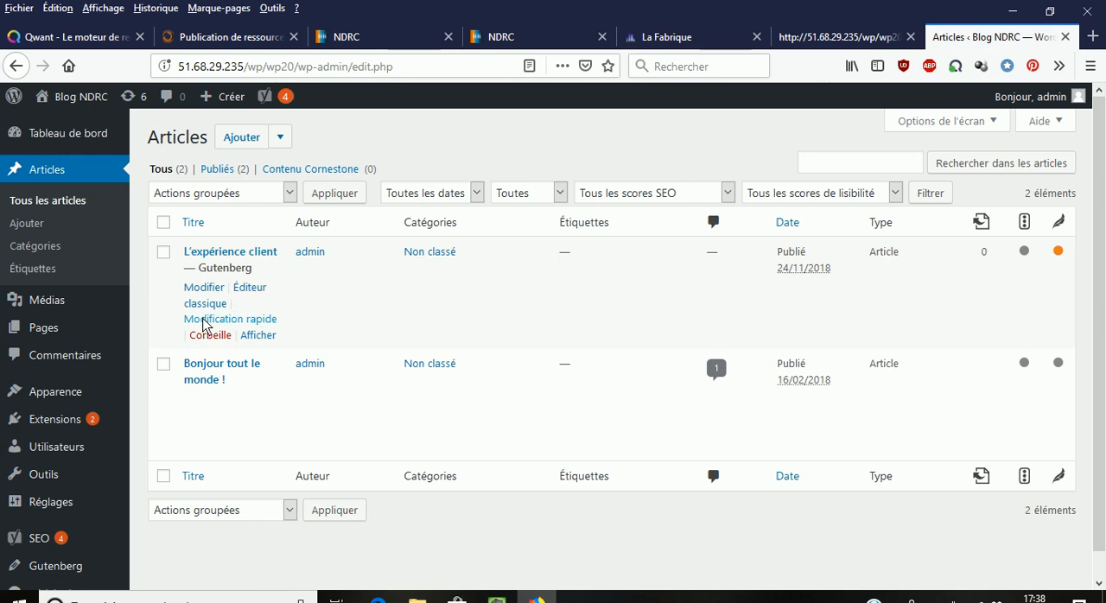
{"action": "left_click", "coordinate": [207, 289]}
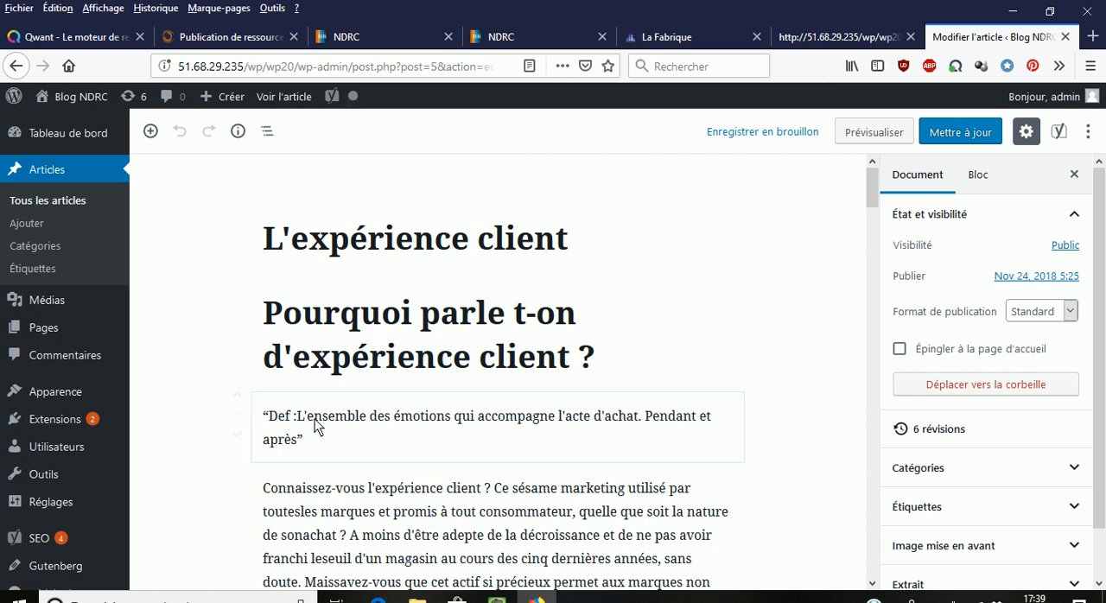
- Open the metadata editor in the Yoast SEO section below the article's content
{"action": "scroll", "coordinate": [288, 442], "scroll_direction": "down", "scroll_amount": 5}
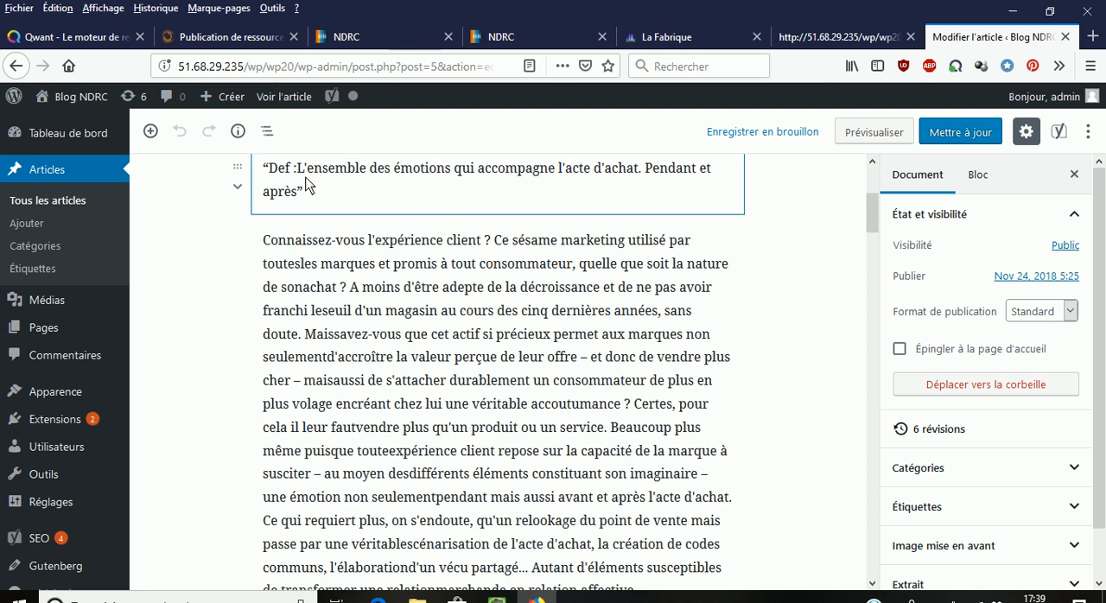
{"action": "scroll", "coordinate": [344, 381], "scroll_direction": "down", "scroll_amount": 15}
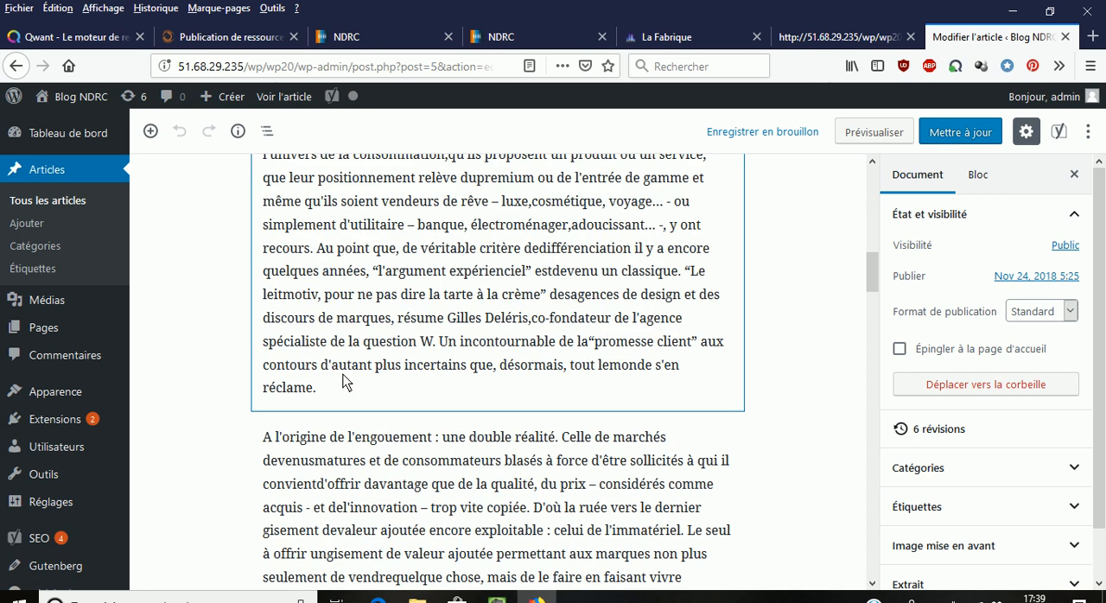
{"action": "scroll", "coordinate": [354, 381], "scroll_direction": "down", "scroll_amount": 15}
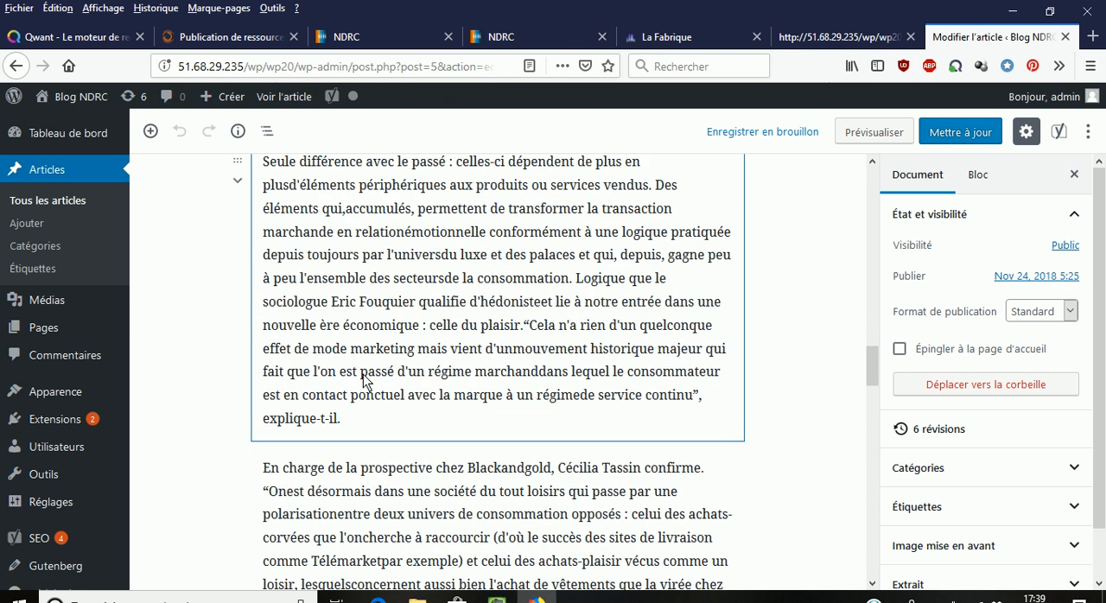
{"action": "scroll", "coordinate": [363, 381], "scroll_direction": "down", "scroll_amount": 15}
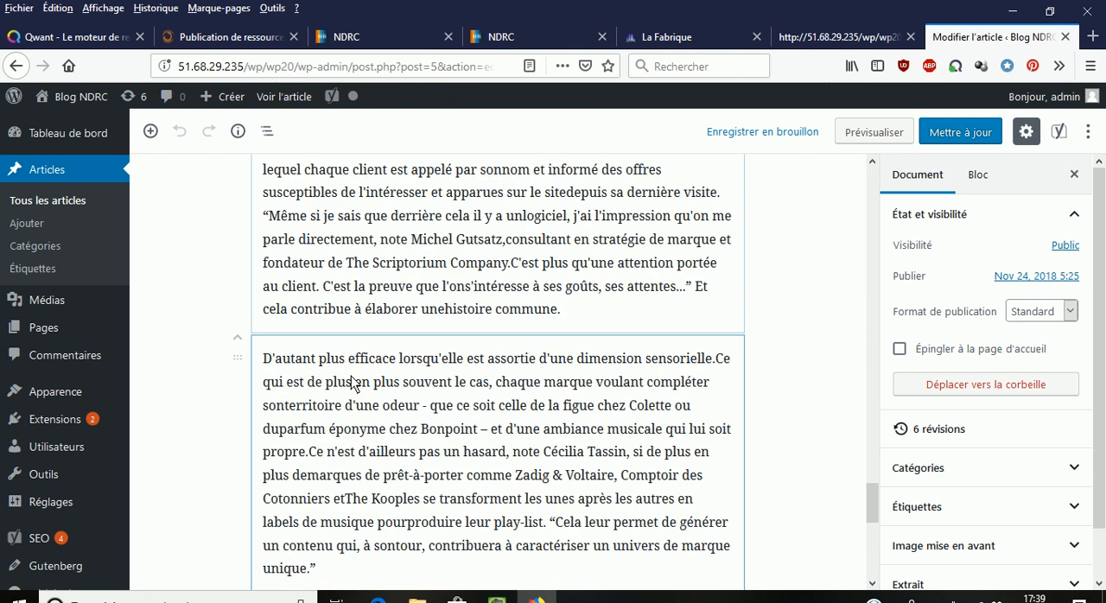
{"action": "scroll", "coordinate": [353, 386], "scroll_direction": "down", "scroll_amount": 5}
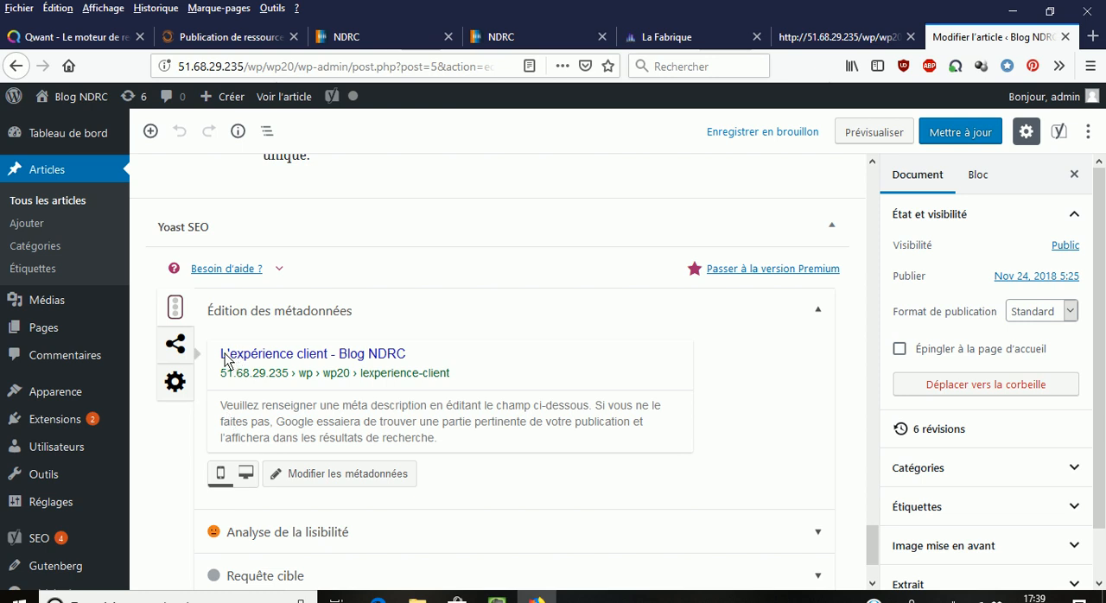
{"action": "left_click", "coordinate": [350, 477]}
{"action": "scroll", "coordinate": [390, 509], "scroll_direction": "down", "scroll_amount": 3}
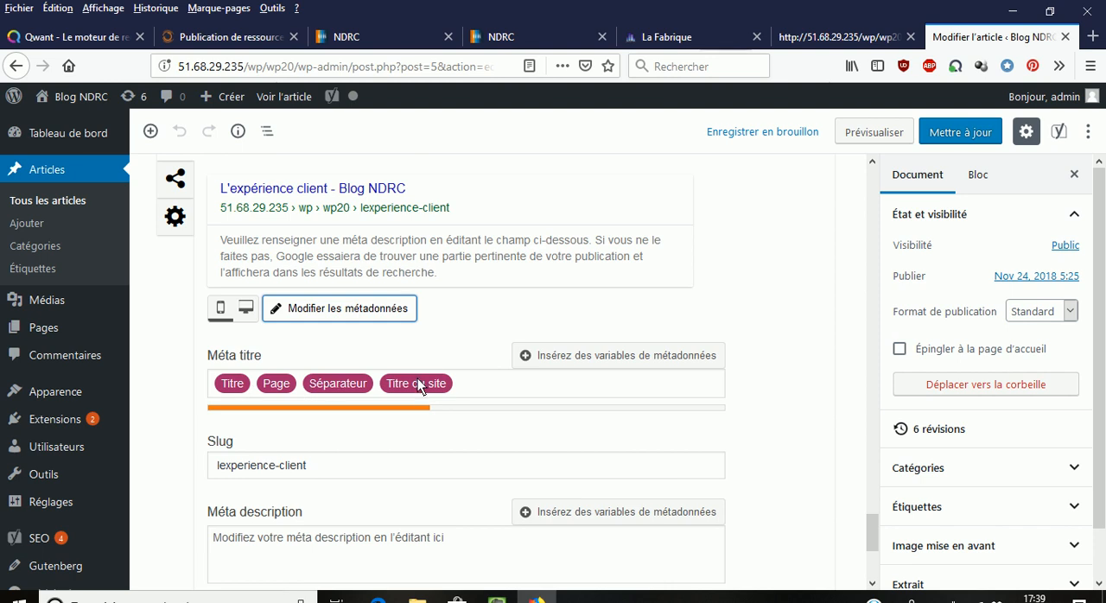
- Append "UX User eXperience" to the article's title "L'expérience client"
{"action": "scroll", "coordinate": [403, 346], "scroll_direction": "up", "scroll_amount": 10}
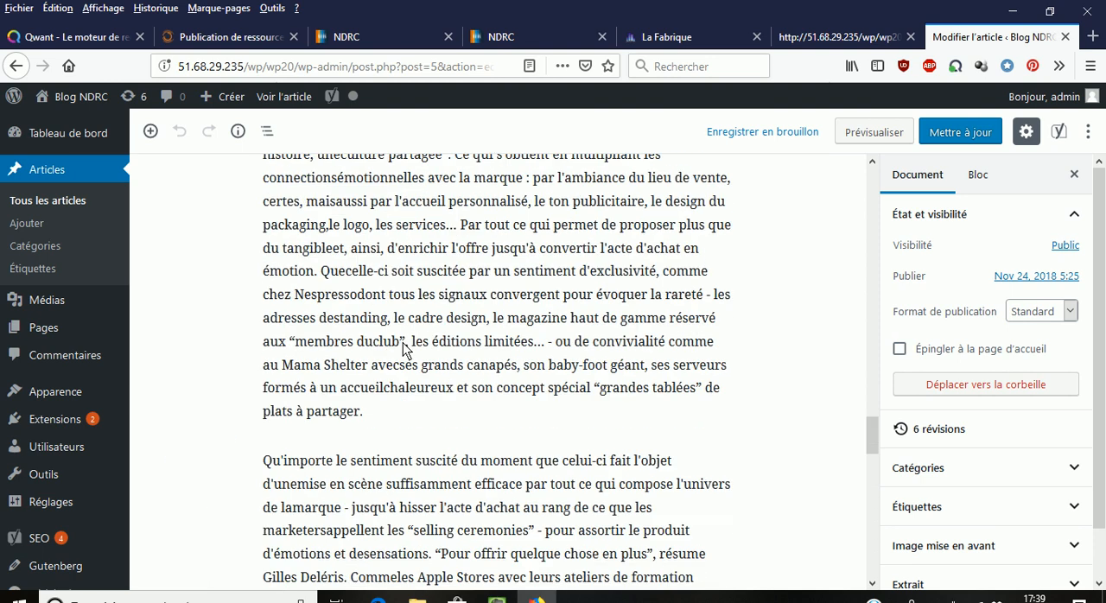
{"action": "scroll", "coordinate": [403, 349], "scroll_direction": "up", "scroll_amount": 10}
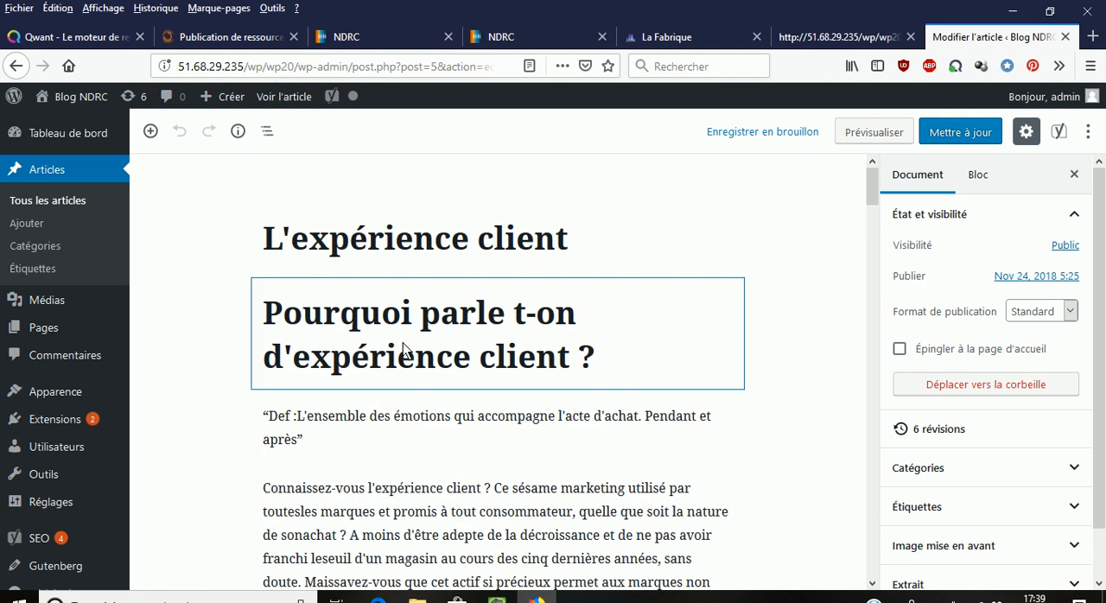
{"action": "left_click", "coordinate": [608, 239]}
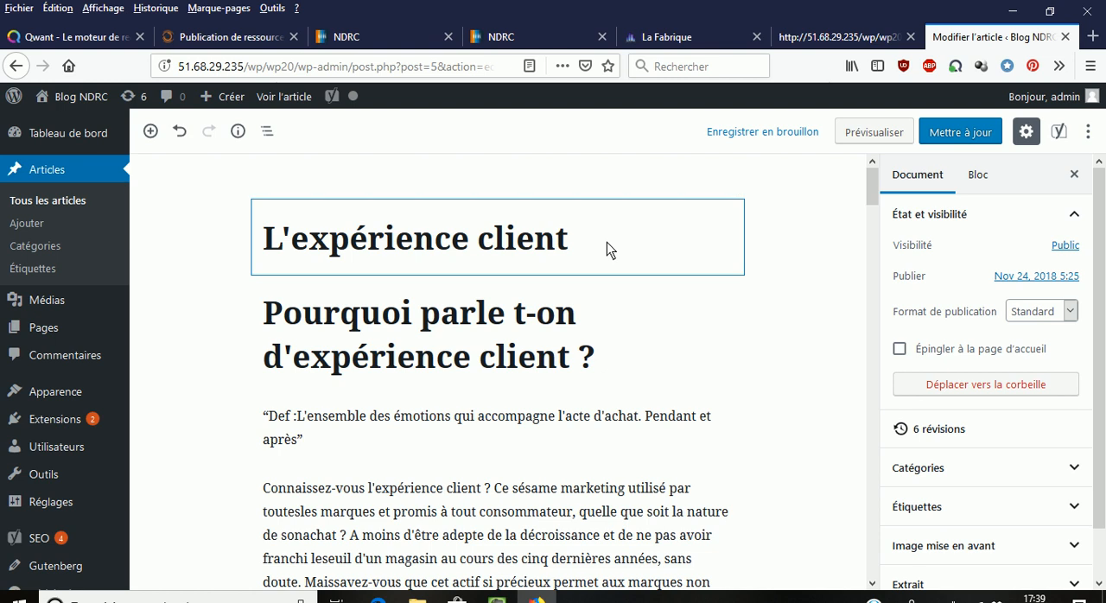
{"action": "type", "text": "UX User "}
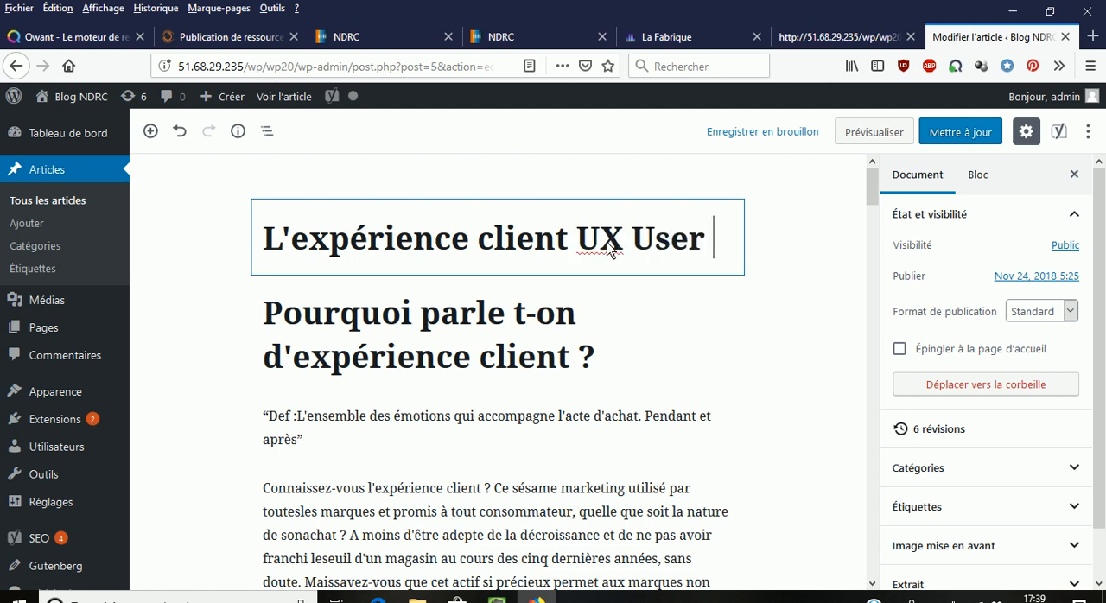
{"action": "type", "text": "eXp"}
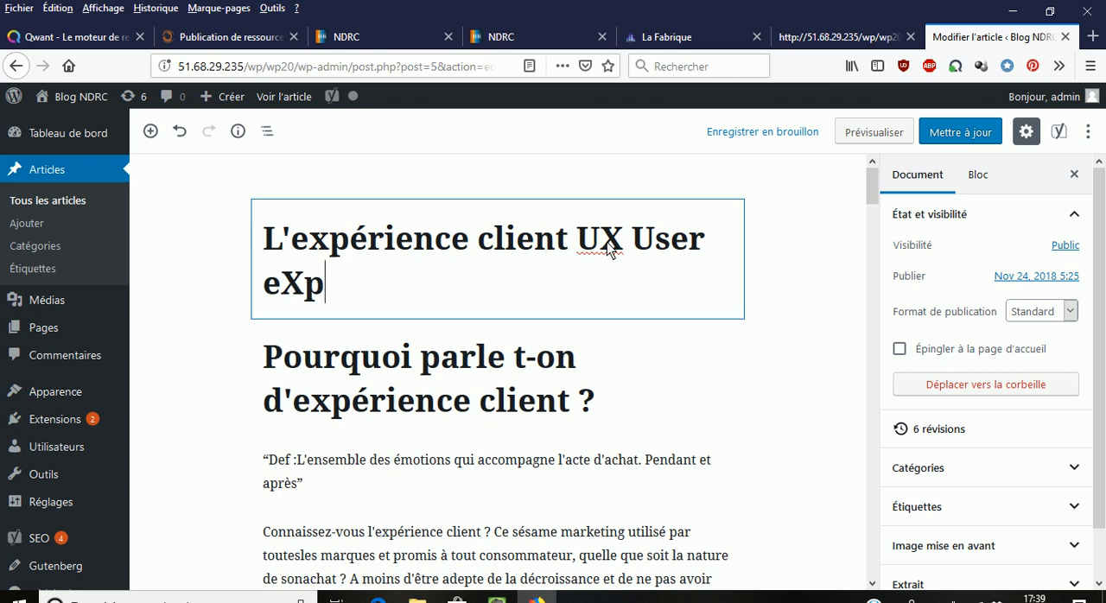
{"action": "type", "text": "erience"}
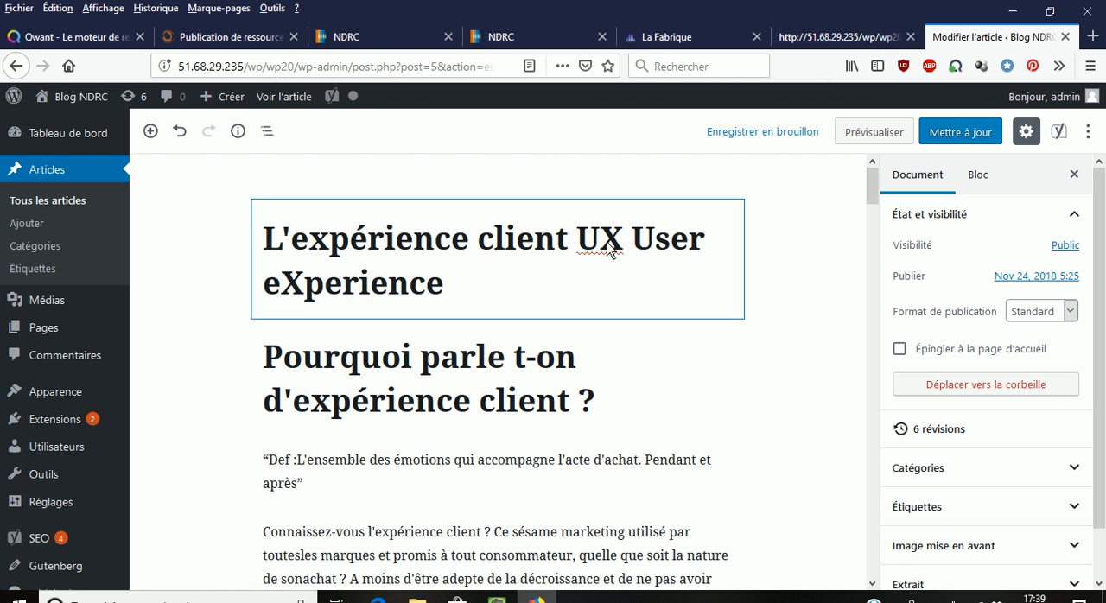
- Change the article's slug to "experience-client" in the Yoast SEO metadata
{"action": "scroll", "coordinate": [568, 285], "scroll_direction": "down", "scroll_amount": 15}
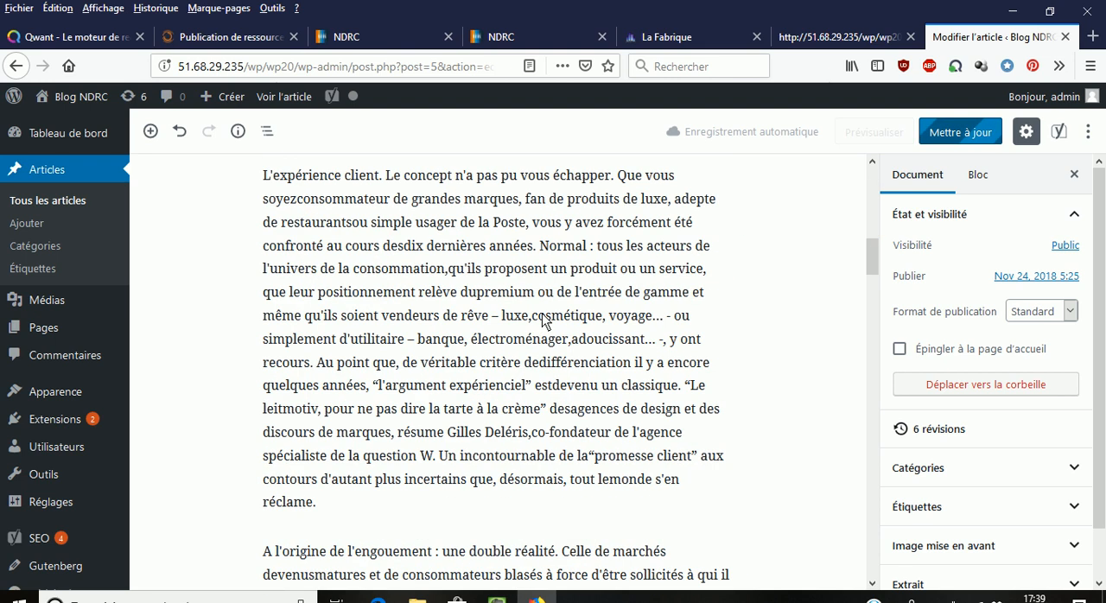
{"action": "scroll", "coordinate": [533, 361], "scroll_direction": "down", "scroll_amount": 10}
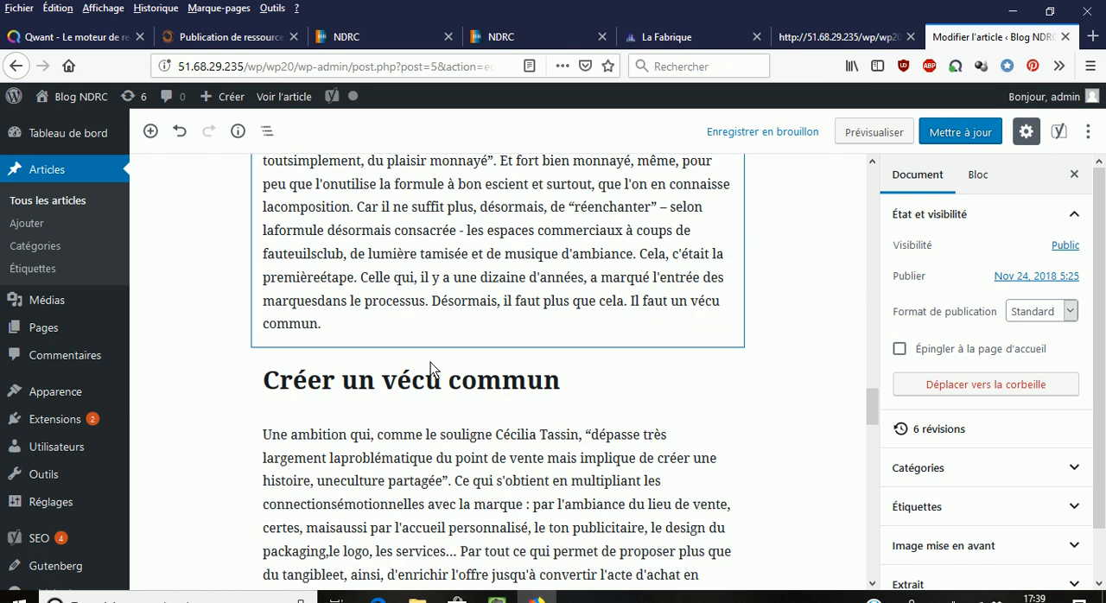
{"action": "scroll", "coordinate": [413, 387], "scroll_direction": "down", "scroll_amount": 8}
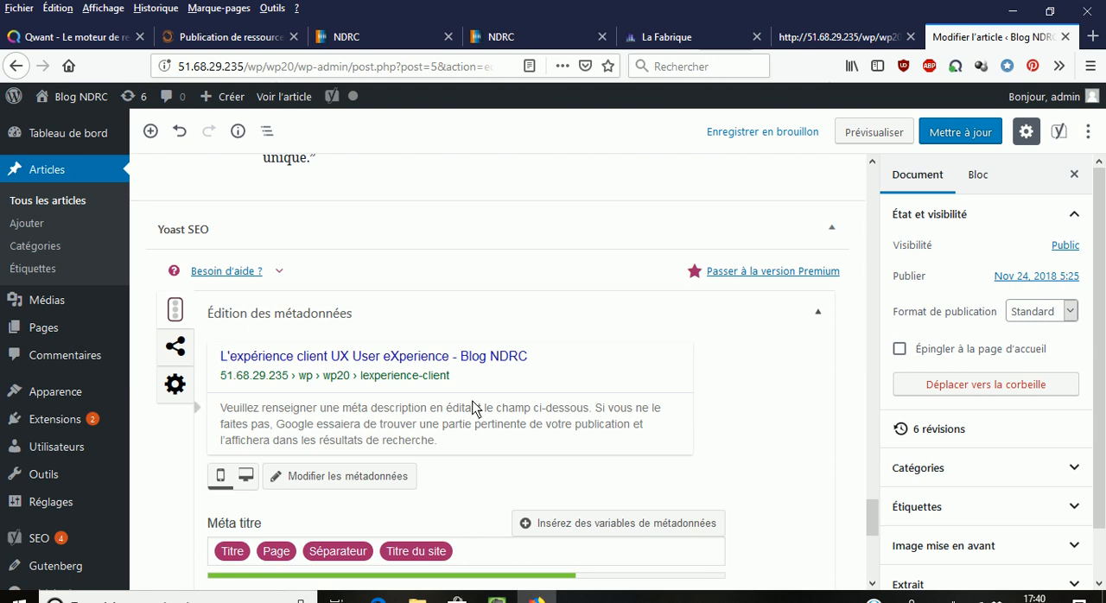
{"action": "scroll", "coordinate": [381, 411], "scroll_direction": "down", "scroll_amount": 3}
{"action": "scroll", "coordinate": [381, 411], "scroll_direction": "down", "scroll_amount": 2}
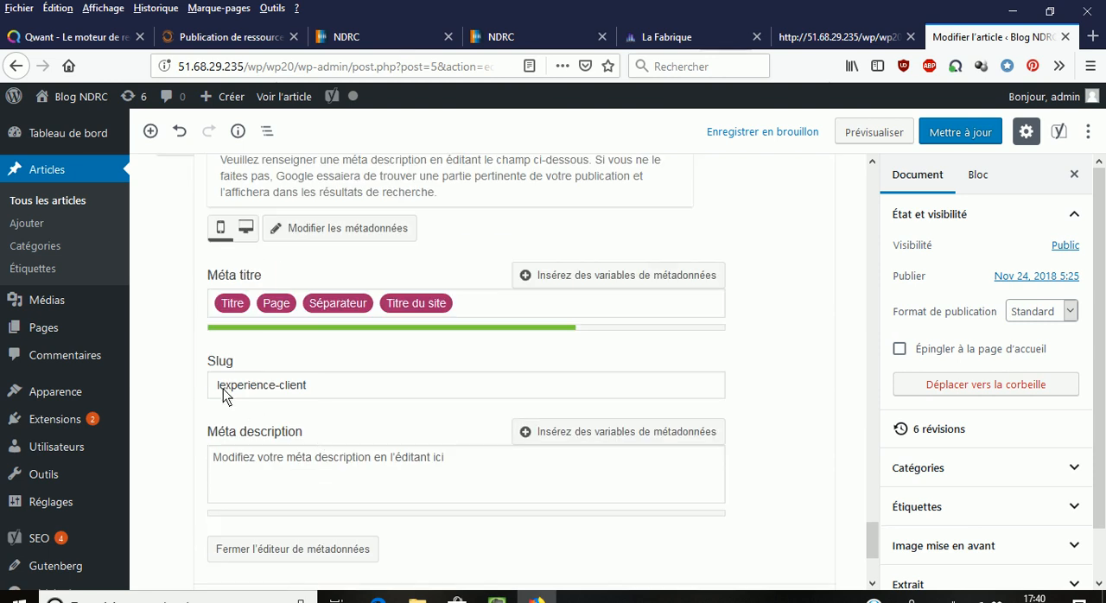
{"action": "left_click", "coordinate": [223, 390]}
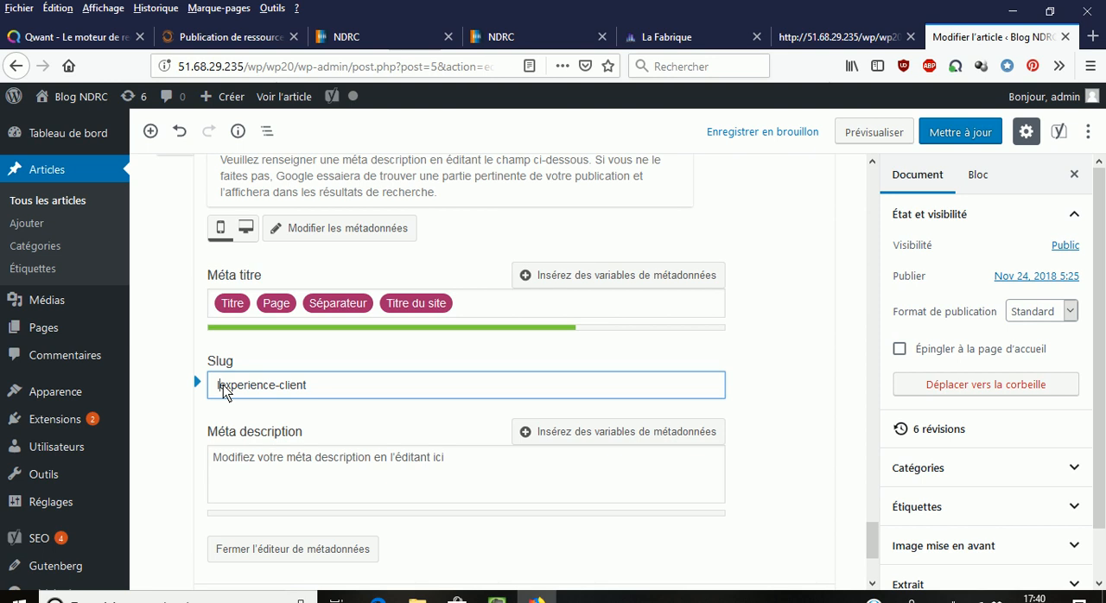
{"action": "key", "text": "BackSpace"}
- Enter the meta description "expérience de client à partir d'exemples d'entreprises telles Starbucks vous allez comprendre l'intérêt de succiter l'emotion chez le client"
{"action": "left_click", "coordinate": [240, 467]}
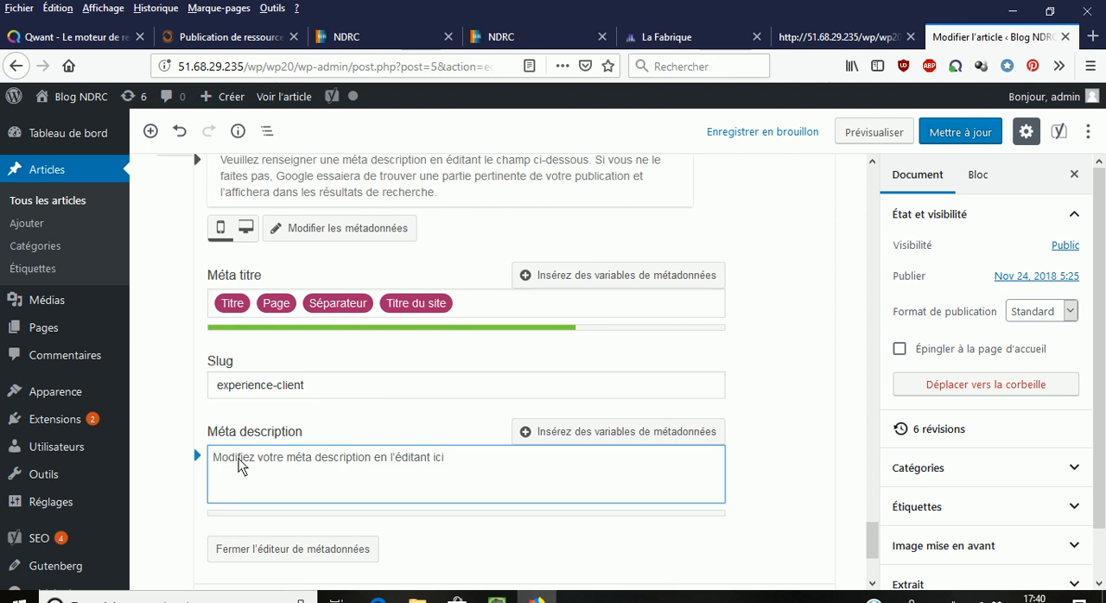
{"action": "type", "text": "exp"}
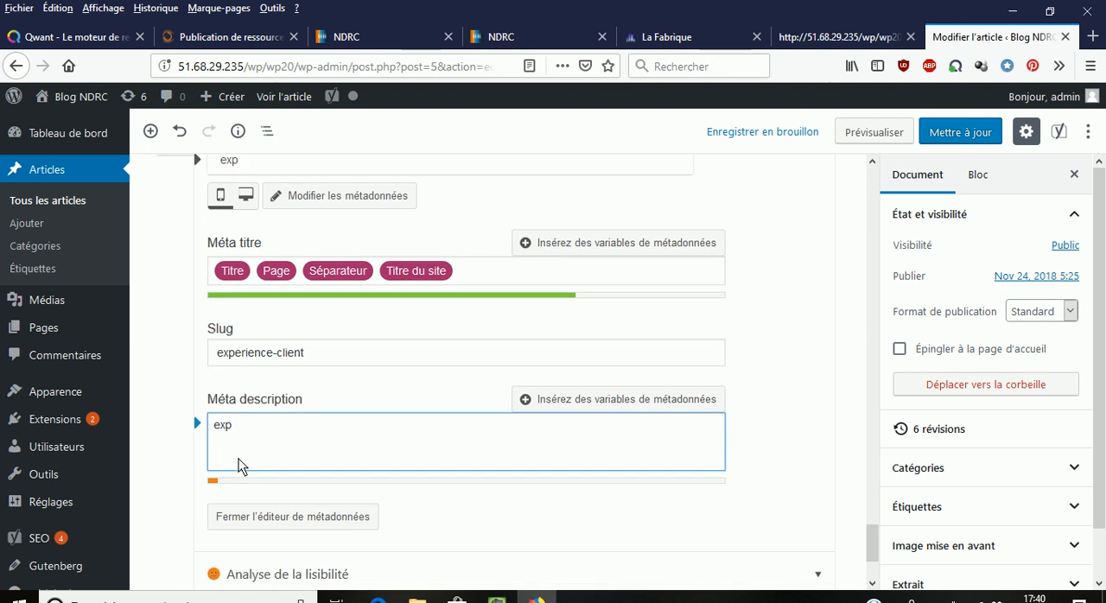
{"action": "type", "text": "érience de "}
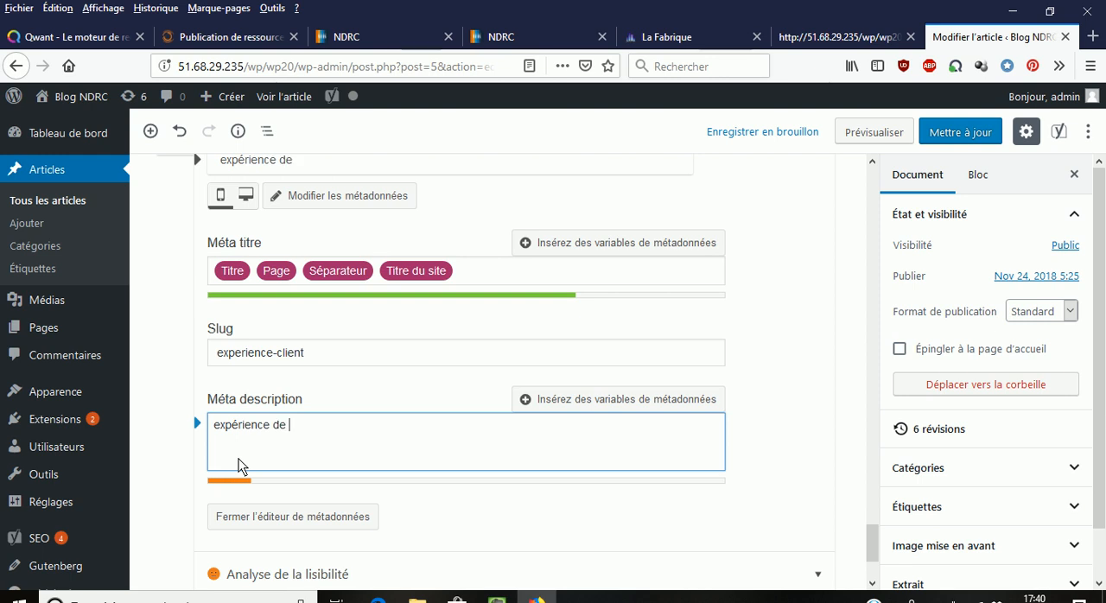
{"action": "type", "text": "cleint"}
{"action": "key", "text": "BackSpace"}
{"action": "key", "text": "BackSpace"}
{"action": "key", "text": "BackSpace"}
{"action": "type", "text": "ient"}
{"action": "type", "text": "à partir d'exemples d'entreprises telles Starbucks vous allez comprendre l'intérêt de succiter l'emotion chez le client"}
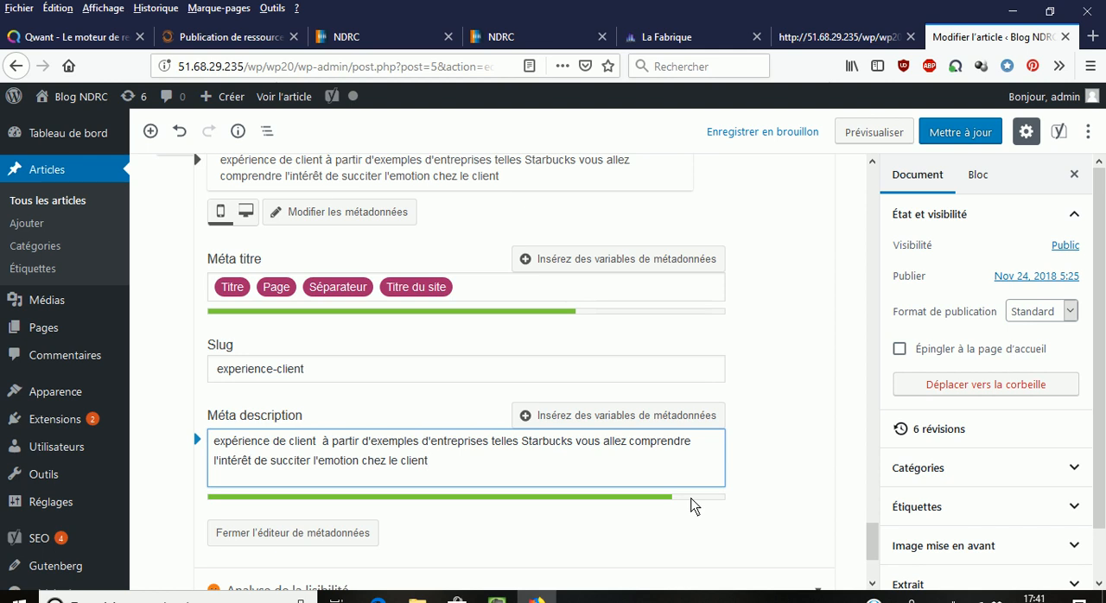
- Try lengthening the meta description with a run of "b" characters, and remove them again
{"action": "type", "text": "bbbbbbbbbbbbbbbbbbbbbbbb"}
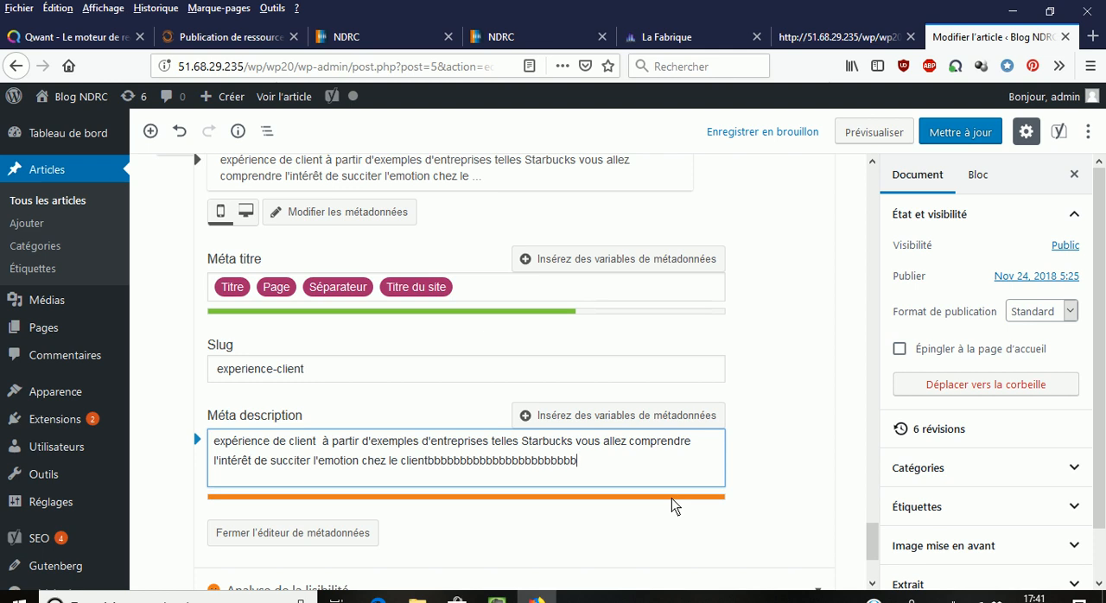
{"action": "key", "text": "BackSpace"}
{"action": "key", "text": "BackSpace"}
{"action": "key", "text": "BackSpace"}
{"action": "key", "text": "BackSpace"}
{"action": "key", "text": "BackSpace"}
{"action": "key", "text": "BackSpace"}
{"action": "key", "text": "BackSpace"}
{"action": "key", "text": "BackSpace"}
{"action": "key", "text": "BackSpace"}
{"action": "key", "text": "BackSpace"}
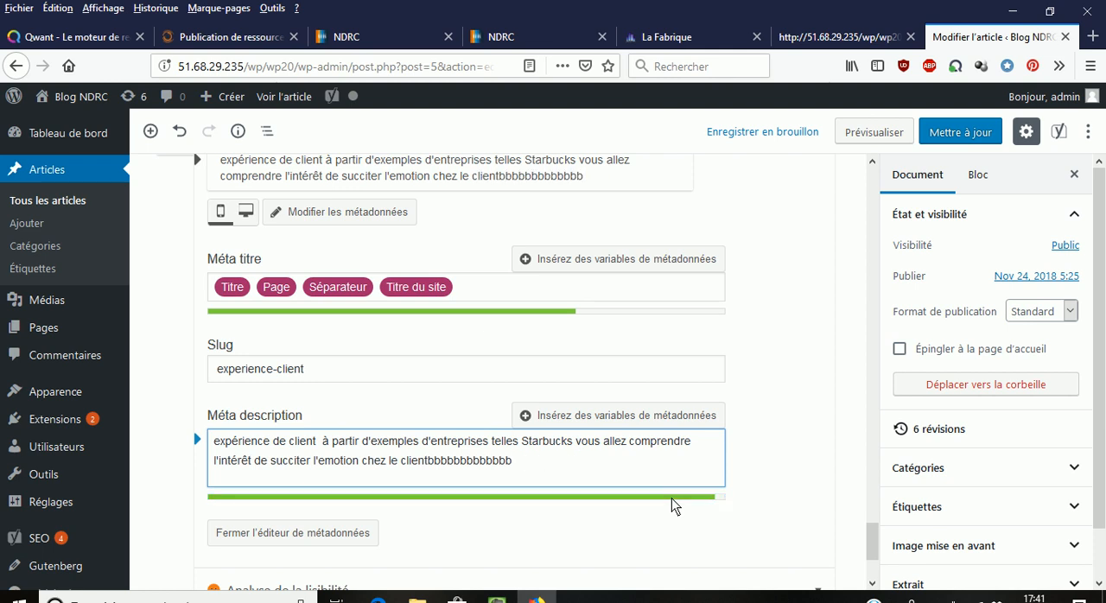
{"action": "key", "text": "BackSpace"}
{"action": "key", "text": "BackSpace"}
{"action": "key", "text": "BackSpace"}
{"action": "key", "text": "BackSpace"}
{"action": "key", "text": "BackSpace"}
{"action": "key", "text": "BackSpace"}
{"action": "key", "text": "BackSpace"}
{"action": "key", "text": "BackSpace"}
{"action": "key", "text": "BackSpace"}
{"action": "key", "text": "BackSpace"}
{"action": "key", "text": "BackSpace"}
{"action": "key", "text": "BackSpace"}
{"action": "key", "text": "BackSpace"}
{"action": "key", "text": "BackSpace"}
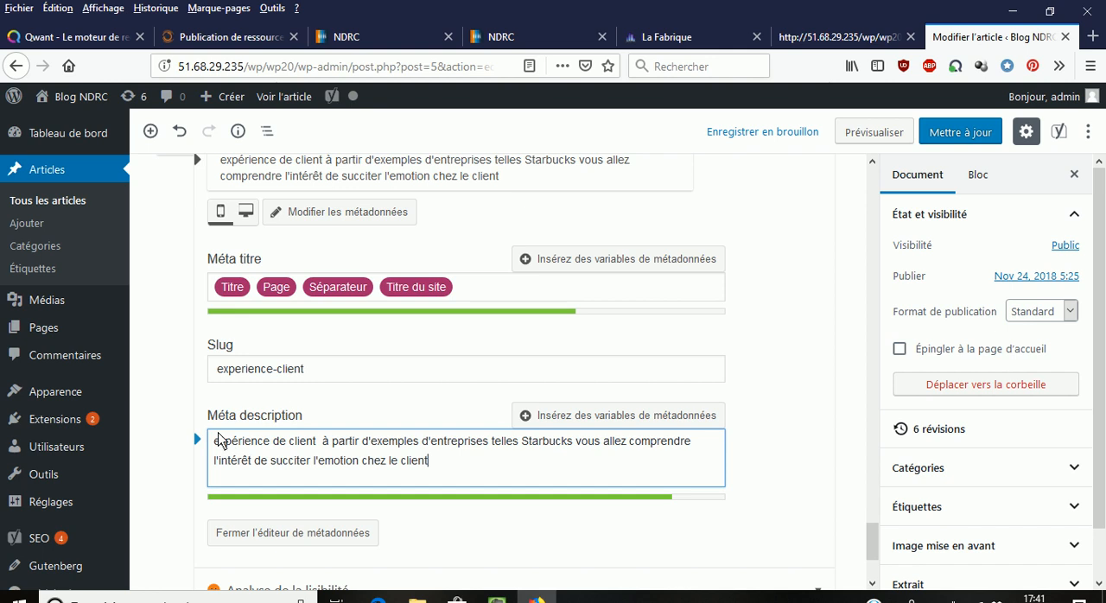
- Expand the article's readability analysis and examine its problems and already optimised points
{"action": "scroll", "coordinate": [350, 495], "scroll_direction": "down", "scroll_amount": 2}
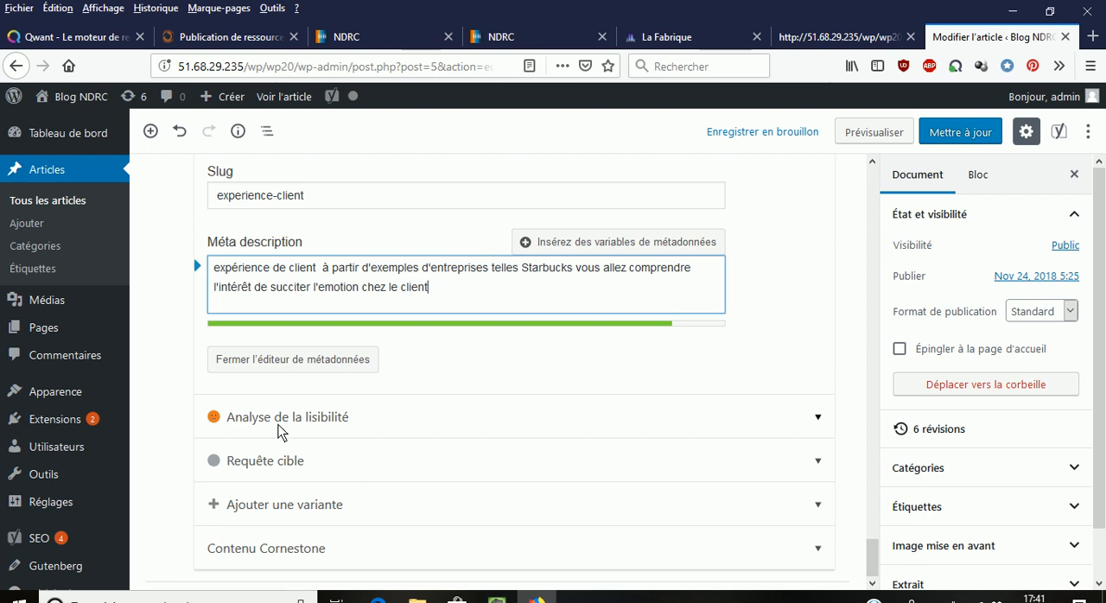
{"action": "left_click", "coordinate": [217, 421]}
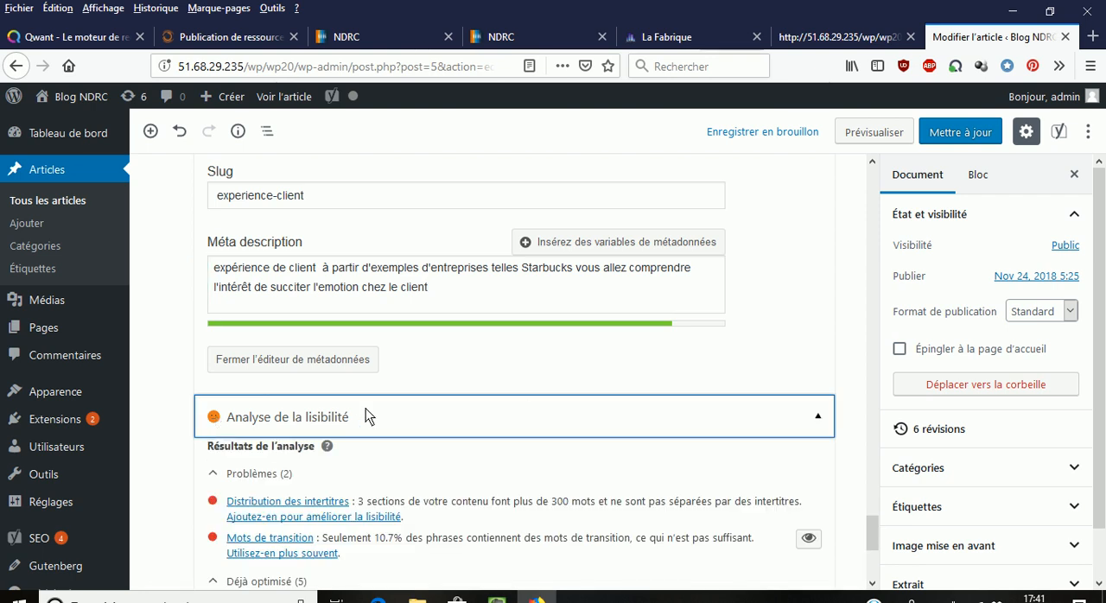
{"action": "scroll", "coordinate": [218, 449], "scroll_direction": "down", "scroll_amount": 5}
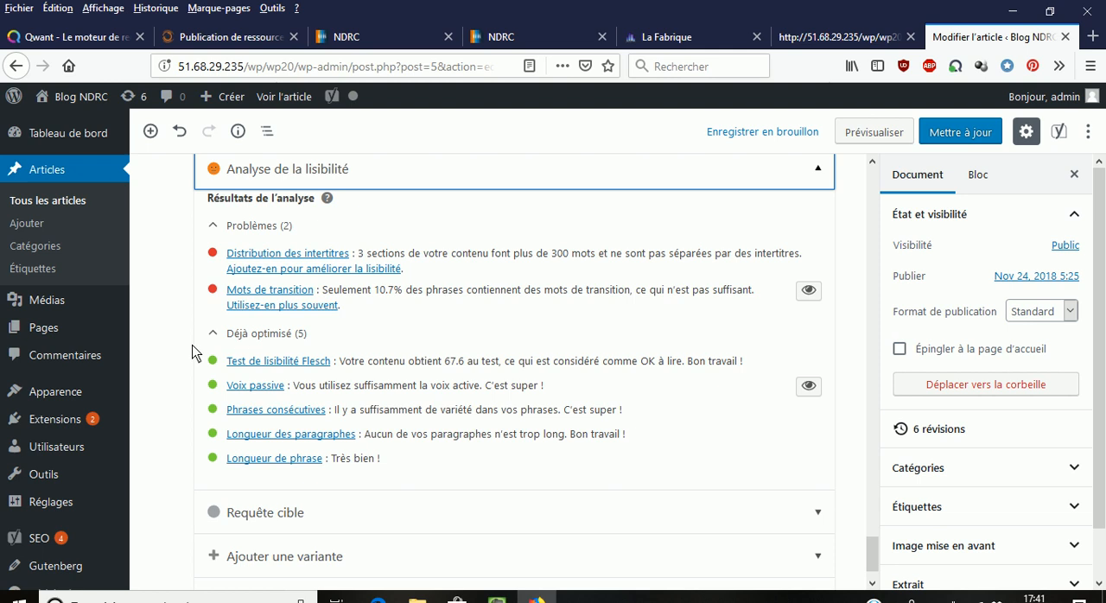